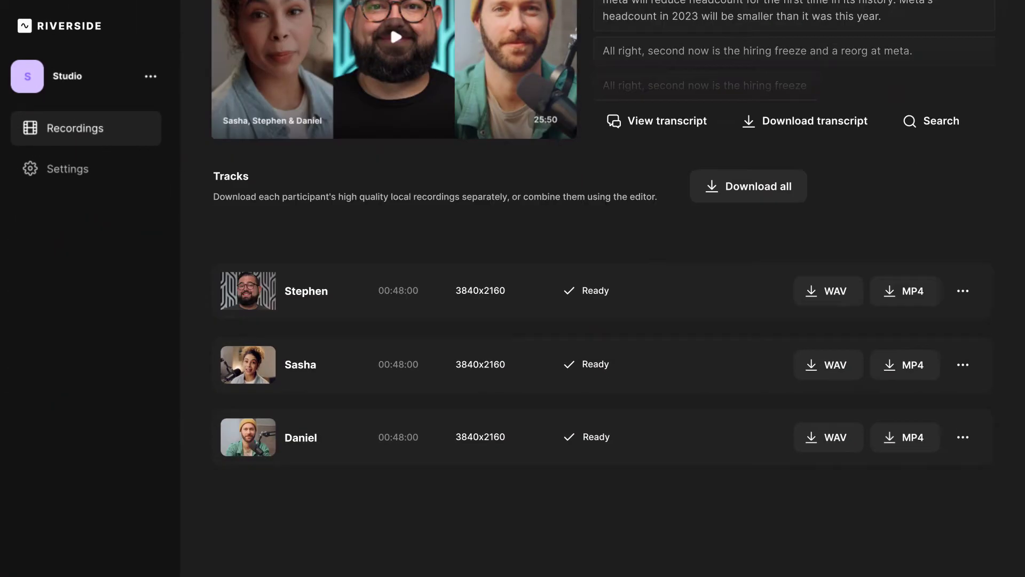
Download Stephen's 4K track as both a WAV audio file and an MP4 video.
left_click(716, 187)
left_click(853, 189)
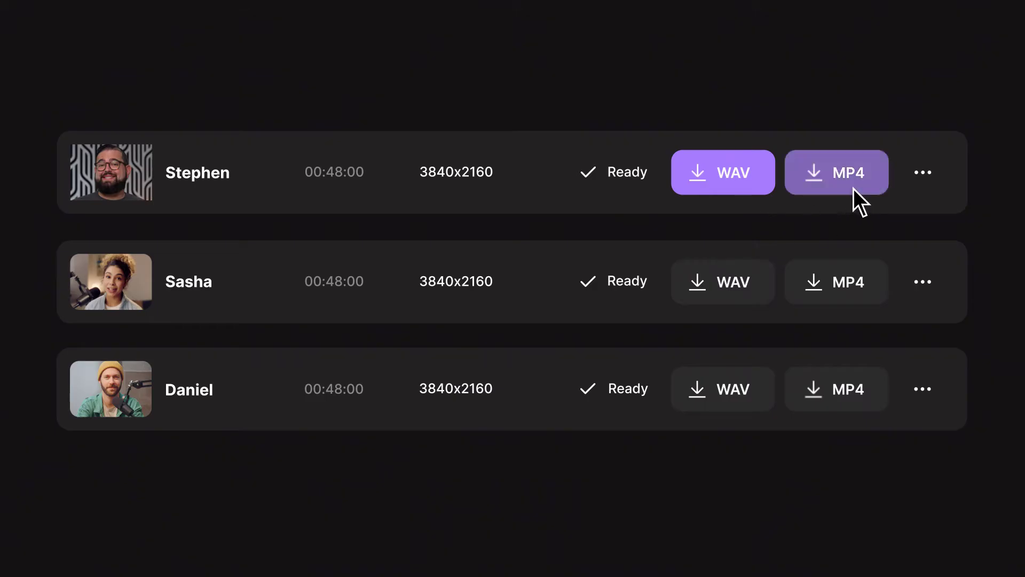